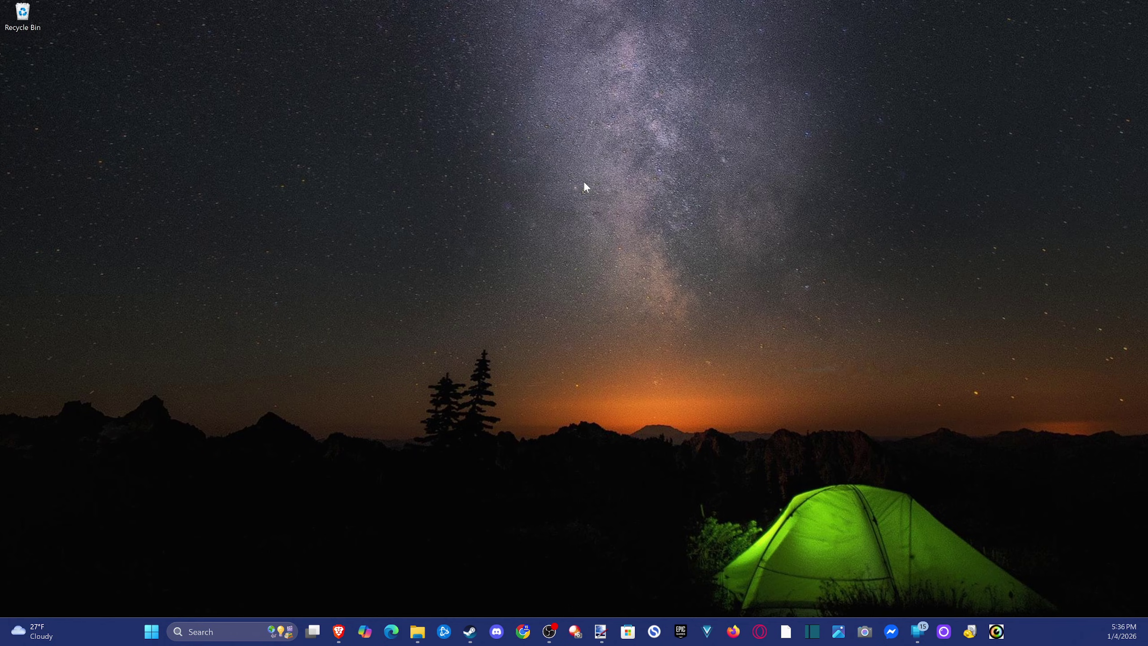
Bring up the Start menu's full alphabetical All apps list
left_click(153, 631)
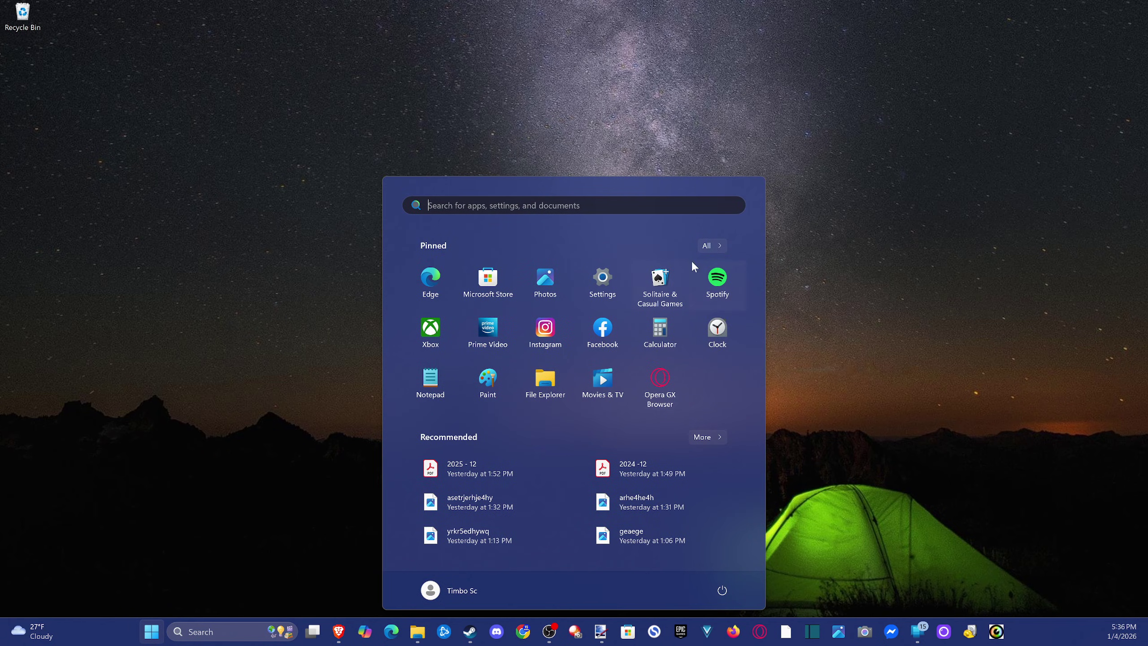
left_click(707, 246)
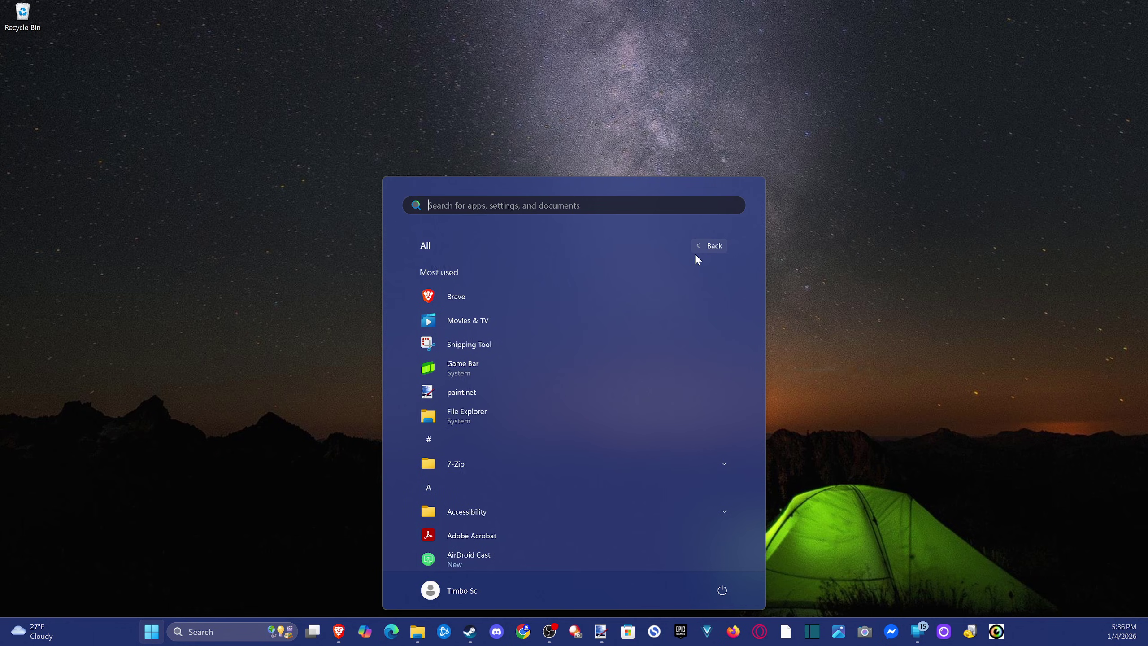
scroll(531, 341, "down", 3)
scroll(531, 341, "down", 3)
scroll(531, 341, "down", 3)
scroll(530, 342, "down", 2)
scroll(529, 342, "down", 4)
scroll(508, 349, "down", 3)
scroll(503, 357, "down", 2)
scroll(502, 357, "down", 2)
scroll(502, 358, "down", 2)
scroll(503, 358, "down", 2)
scroll(502, 357, "down", 3)
scroll(501, 357, "down", 2)
scroll(486, 360, "down", 3)
scroll(486, 359, "down", 2)
scroll(486, 358, "down", 3)
scroll(486, 358, "down", 1)
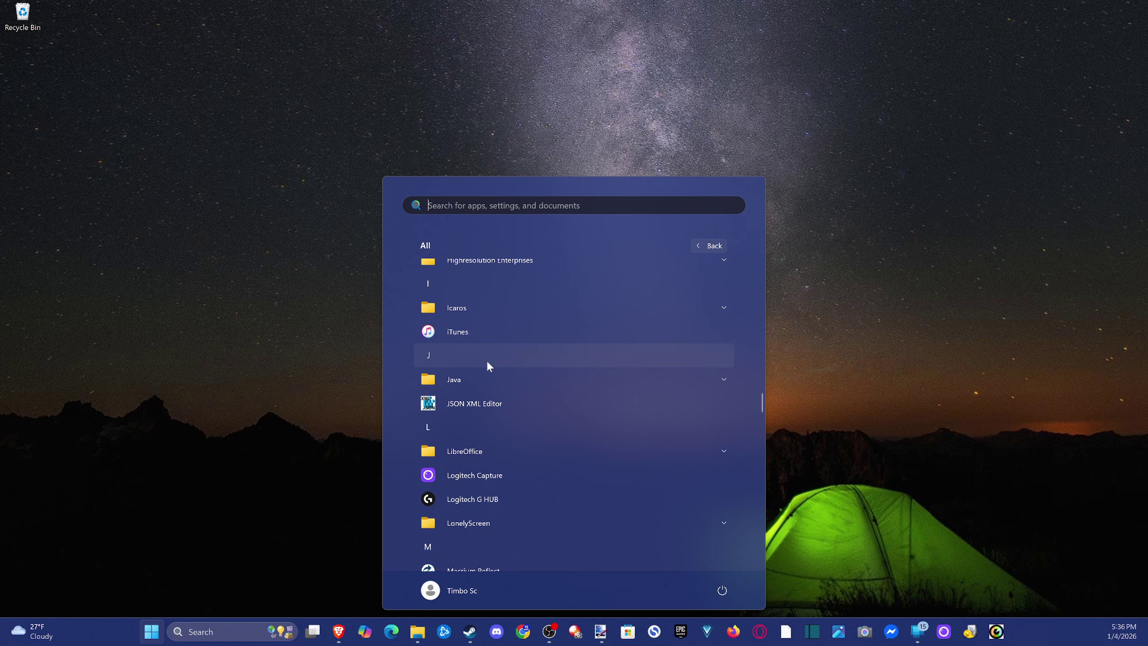
scroll(487, 359, "down", 3)
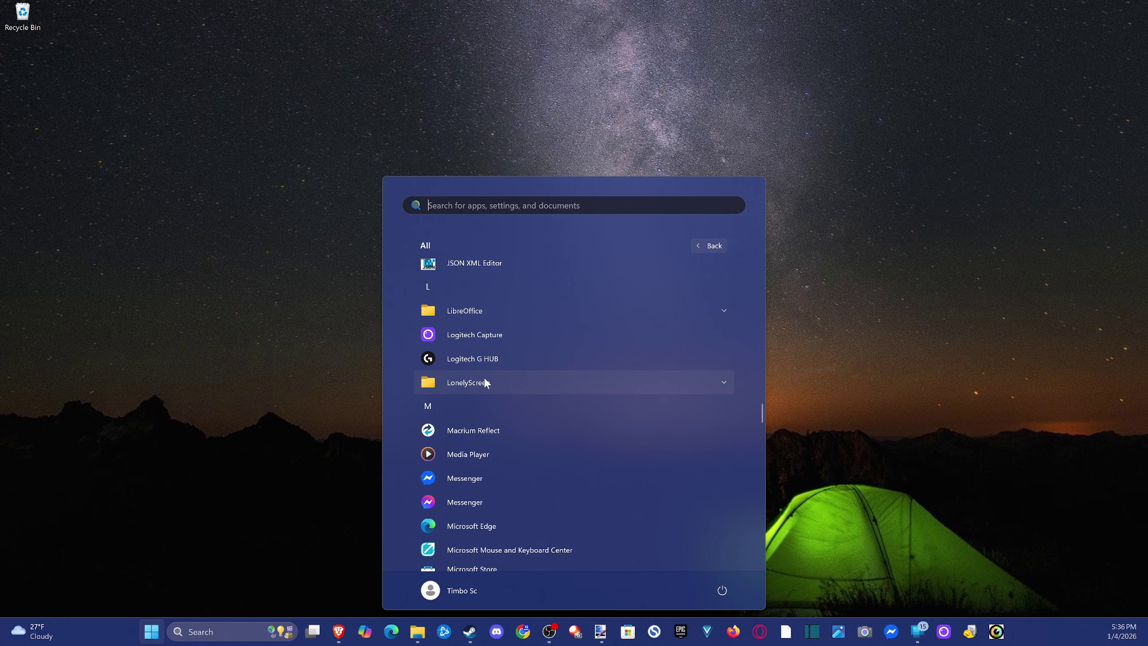
scroll(484, 376, "down", 3)
scroll(484, 376, "down", 2)
scroll(485, 382, "down", 1)
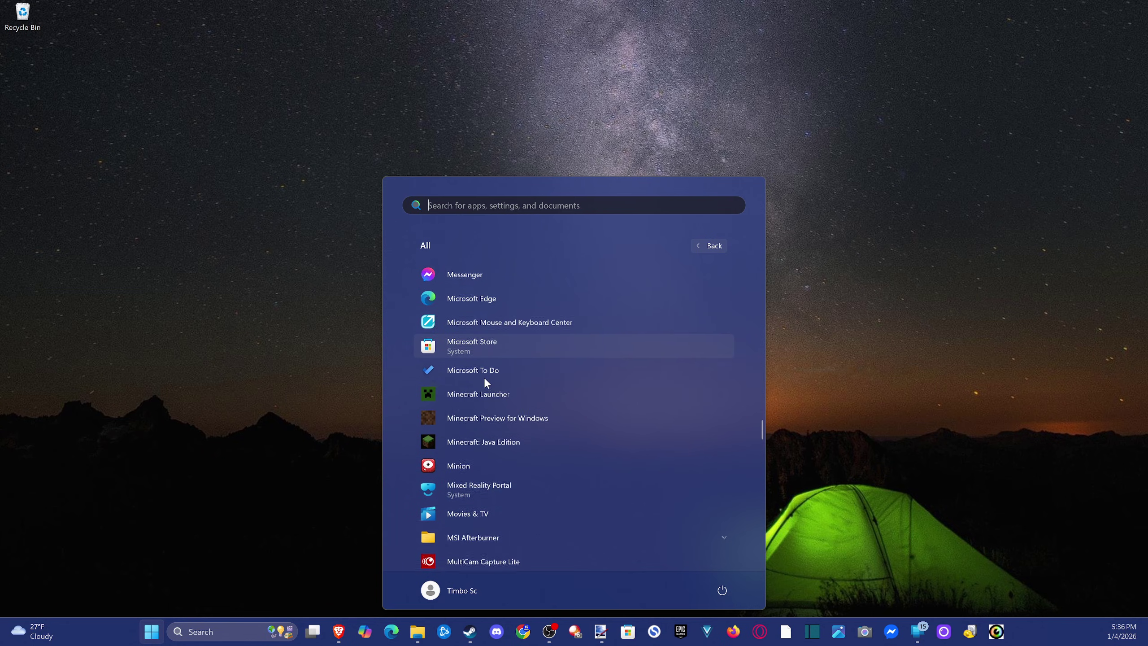
scroll(471, 351, "up", 2)
scroll(465, 334, "up", 1)
scroll(464, 333, "up", 1)
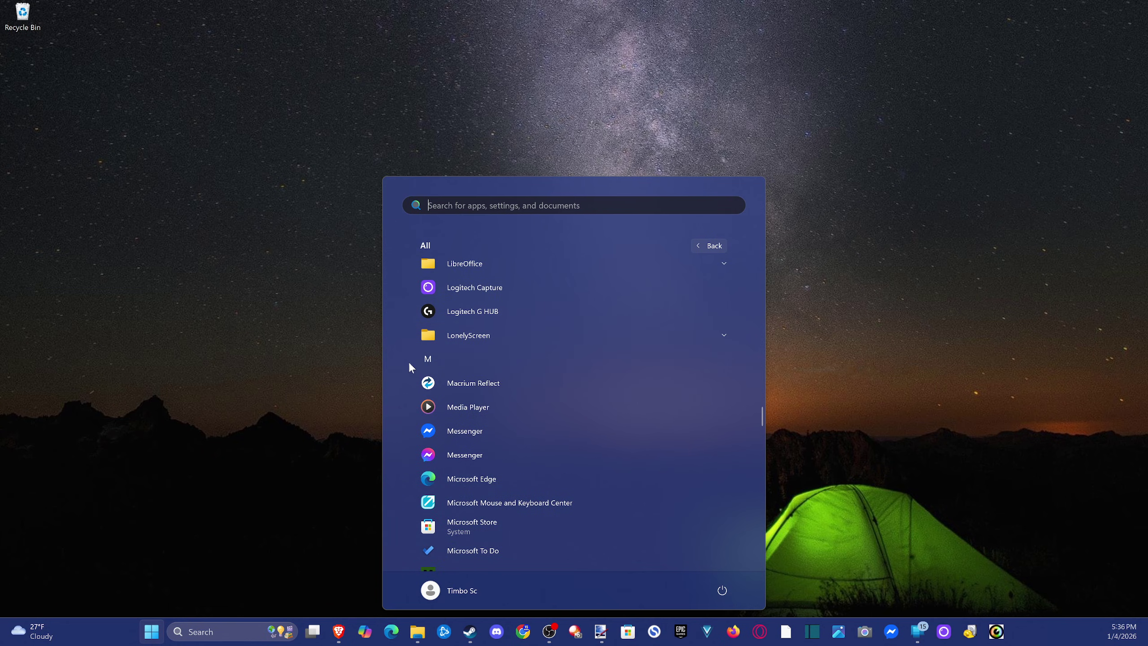
Launch Edge and run a Bing search for 'firefox download' from the new tab
left_click(456, 476)
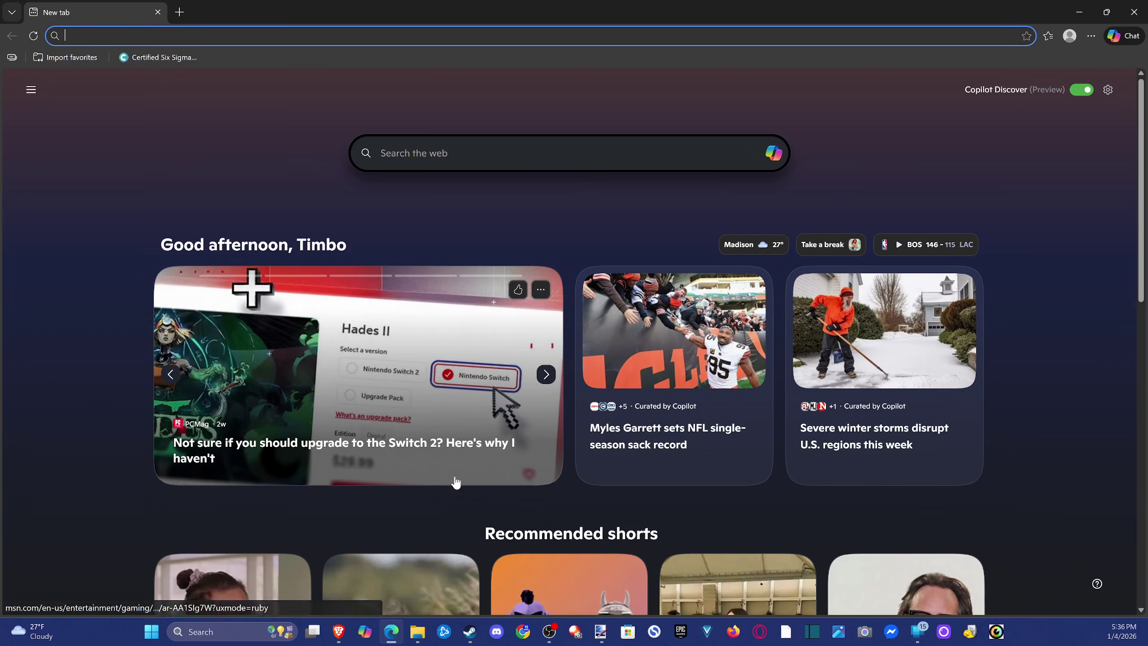
left_click(489, 153)
left_click(814, 151)
left_click(538, 153)
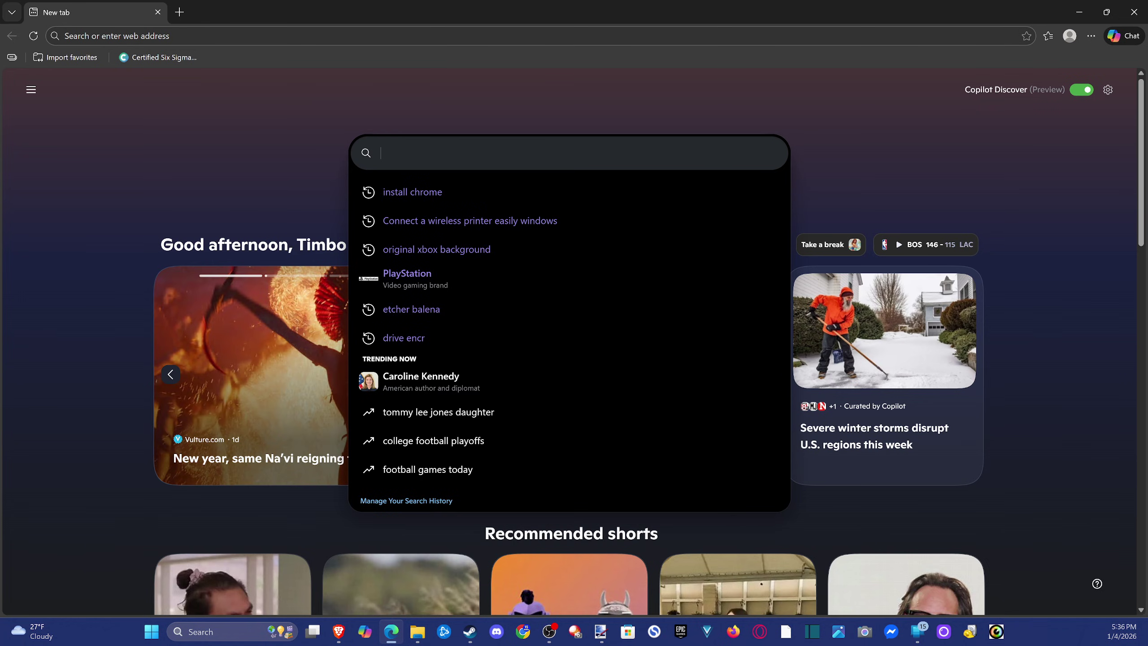
type("firefox download")
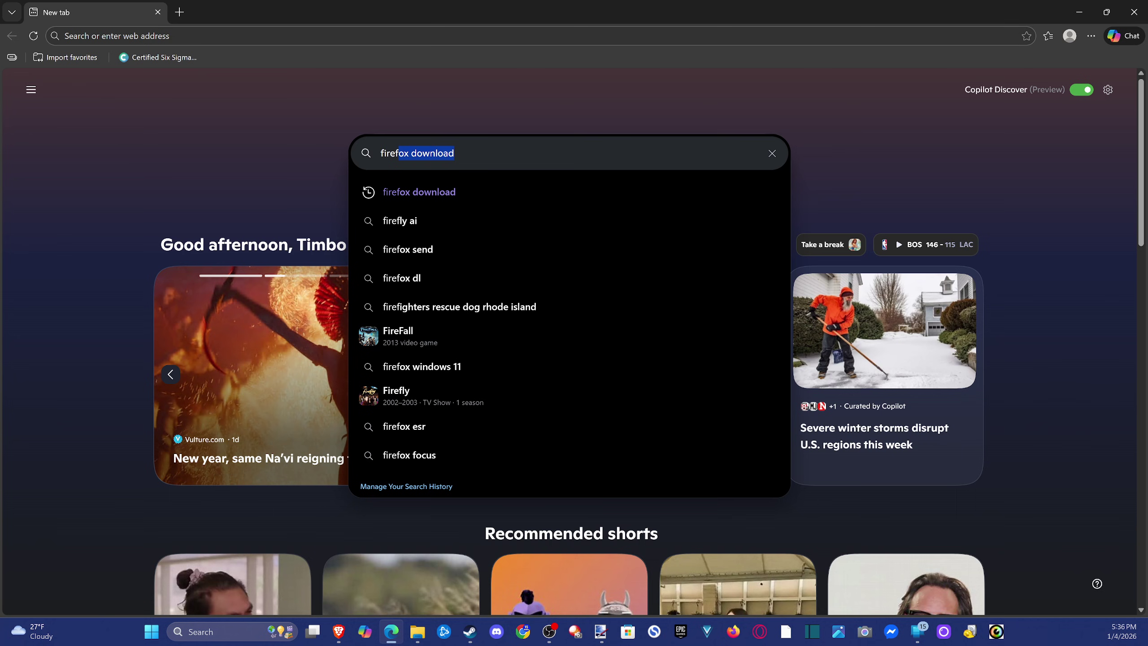
key("Return")
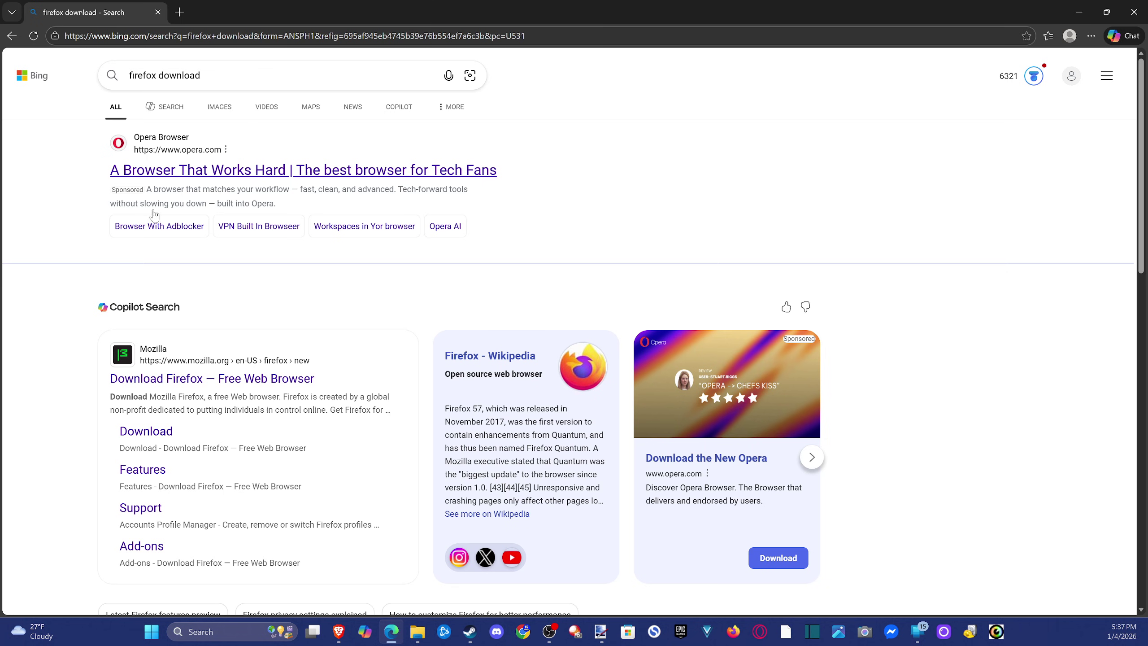
scroll(207, 242, "down", 2)
scroll(134, 229, "down", 2)
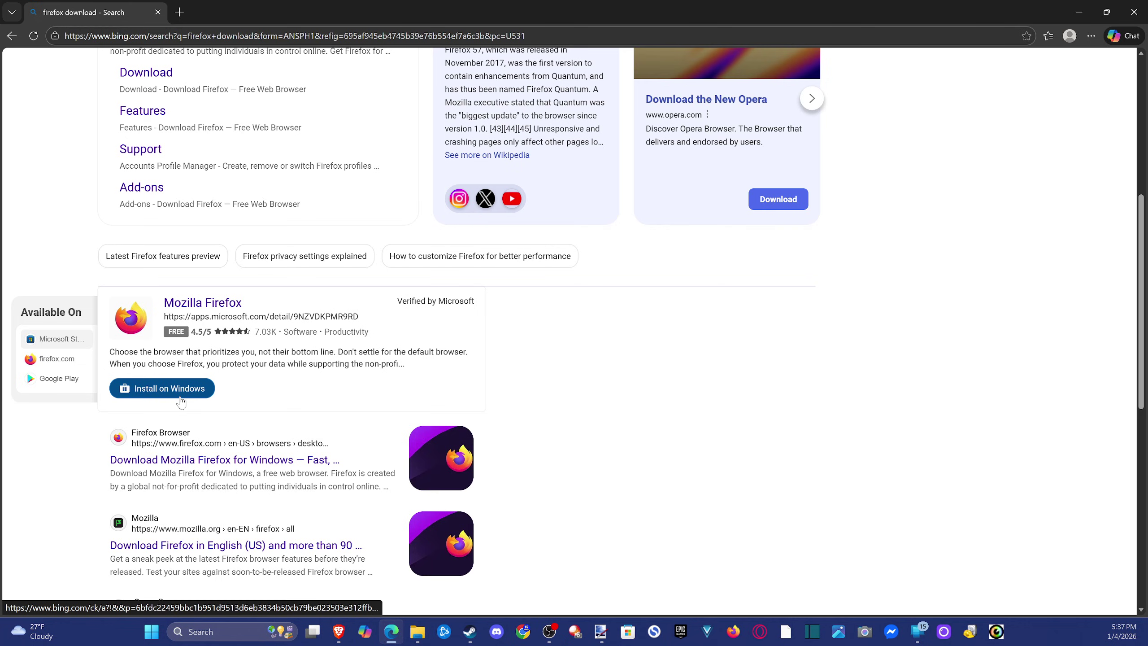
scroll(180, 400, "down", 1)
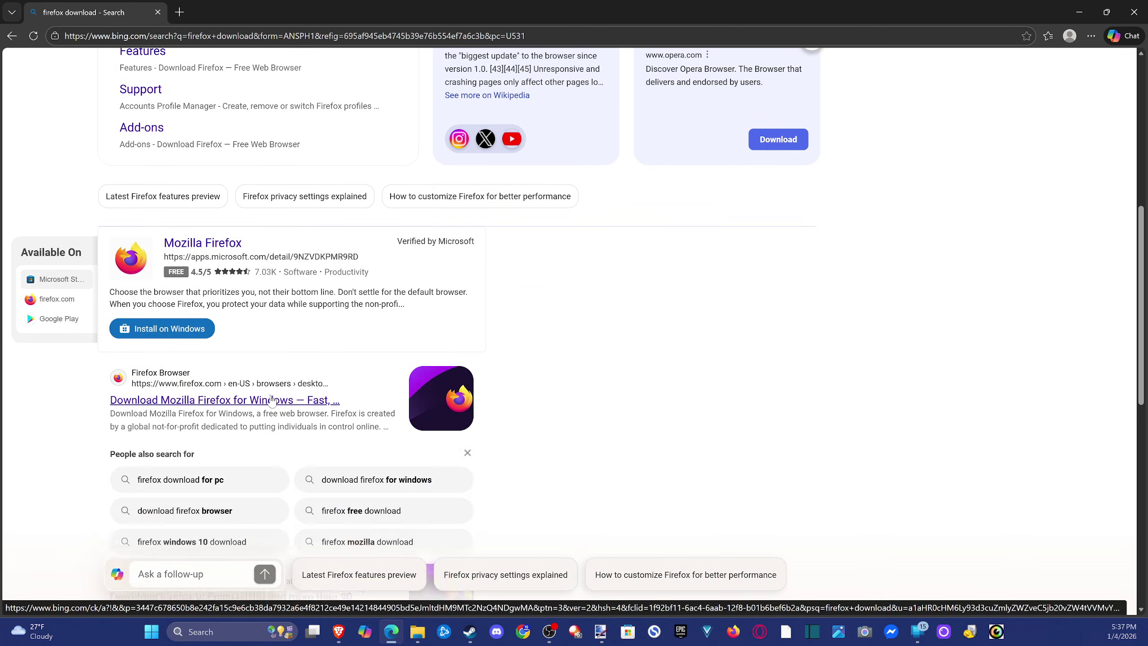
Open the Download Mozilla Firefox for Windows page, then close the Bing results tab and the browser
left_click(271, 400)
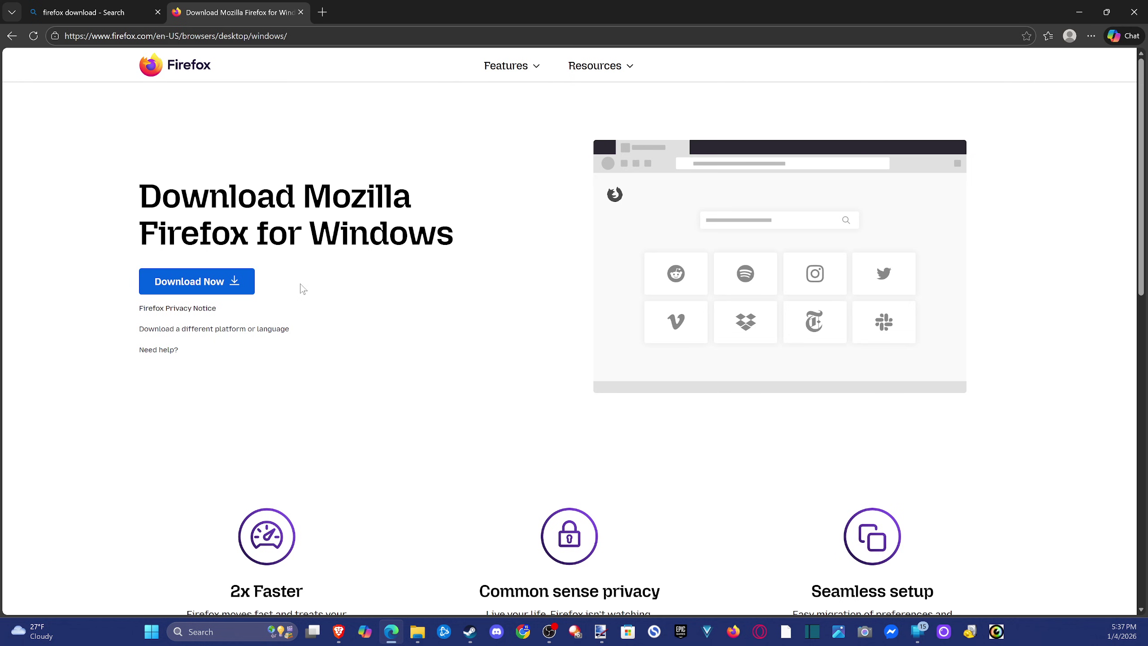
left_click(158, 13)
left_click(158, 12)
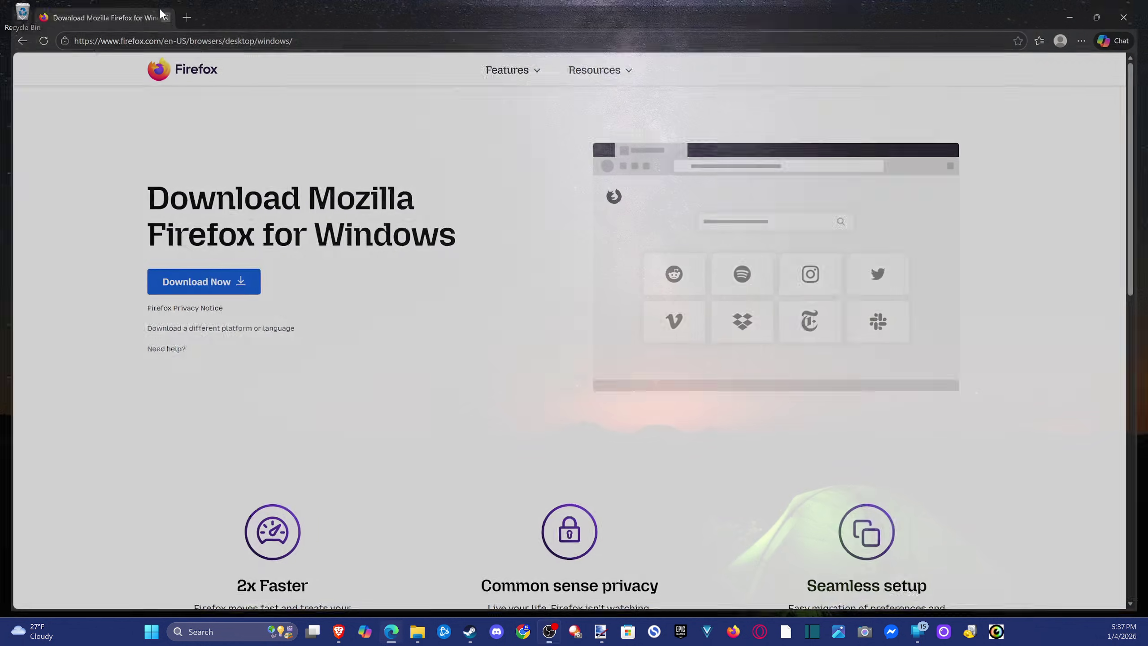